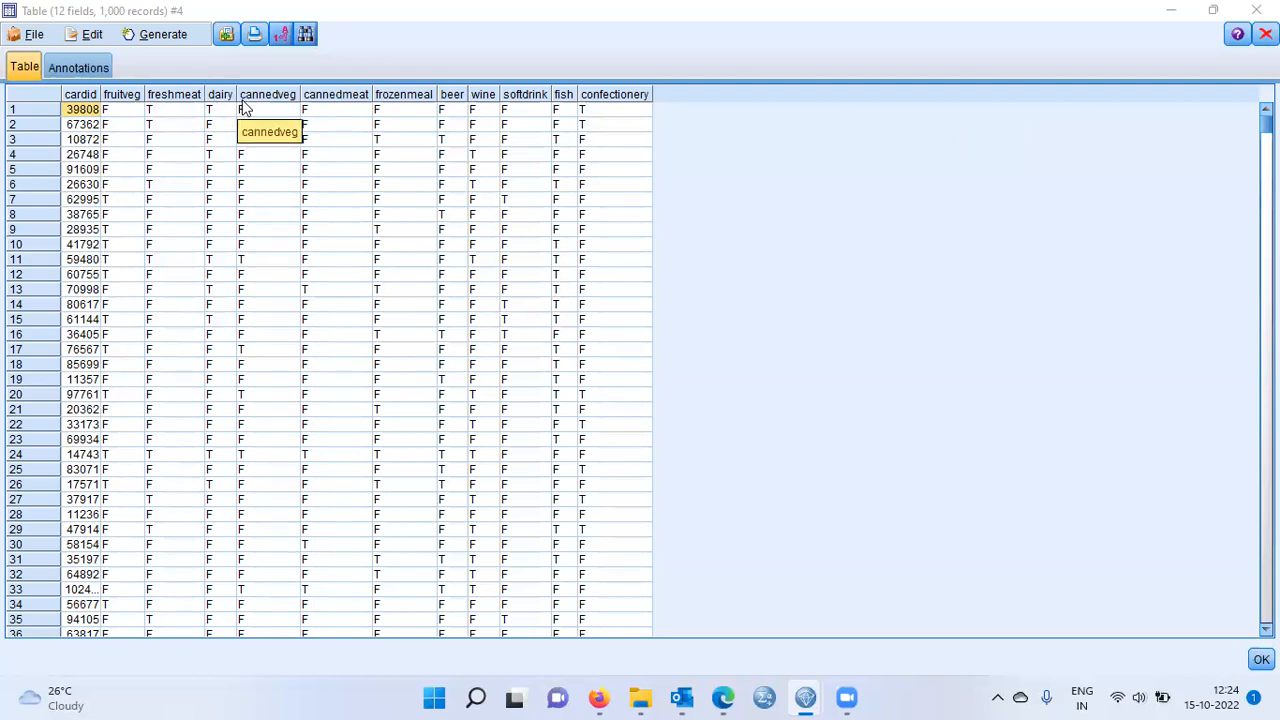
Review the first basket record's product flags from fruitveg to confectionery, and close the table output
{"action": "left_click", "coordinate": [115, 112]}
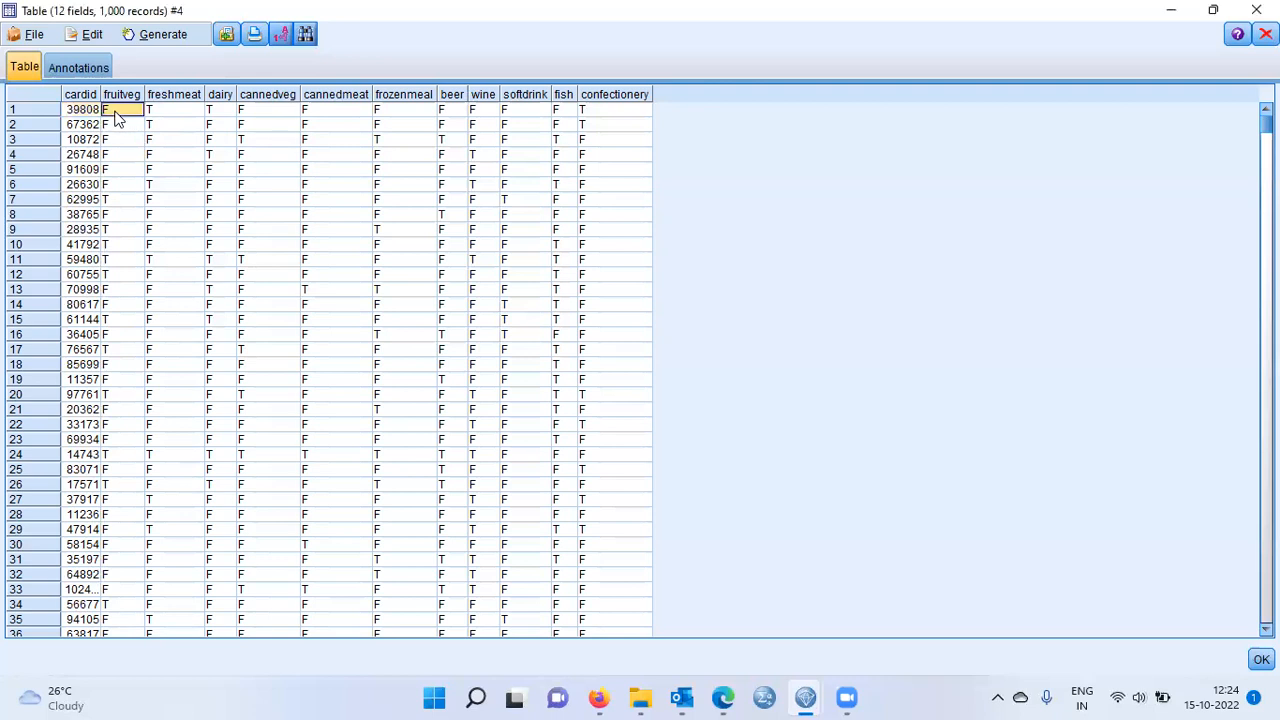
{"action": "left_click", "coordinate": [163, 115]}
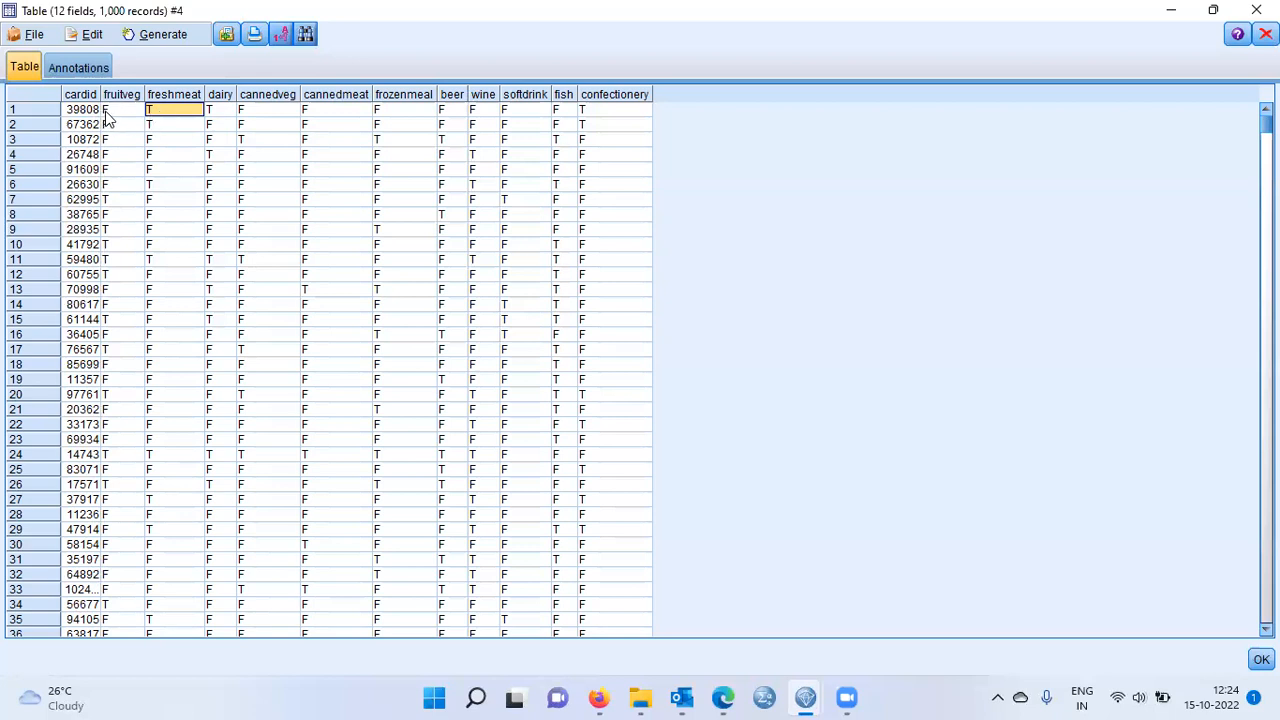
{"action": "left_click", "coordinate": [221, 116]}
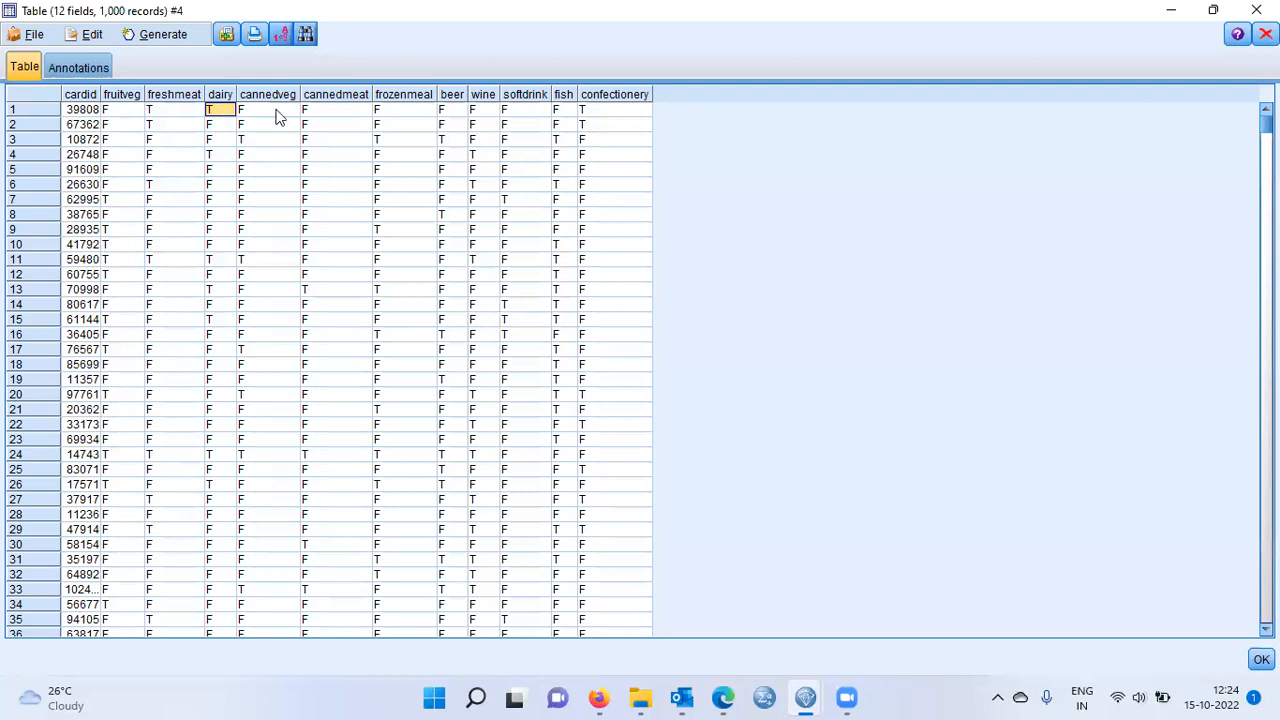
{"action": "left_click", "coordinate": [606, 114]}
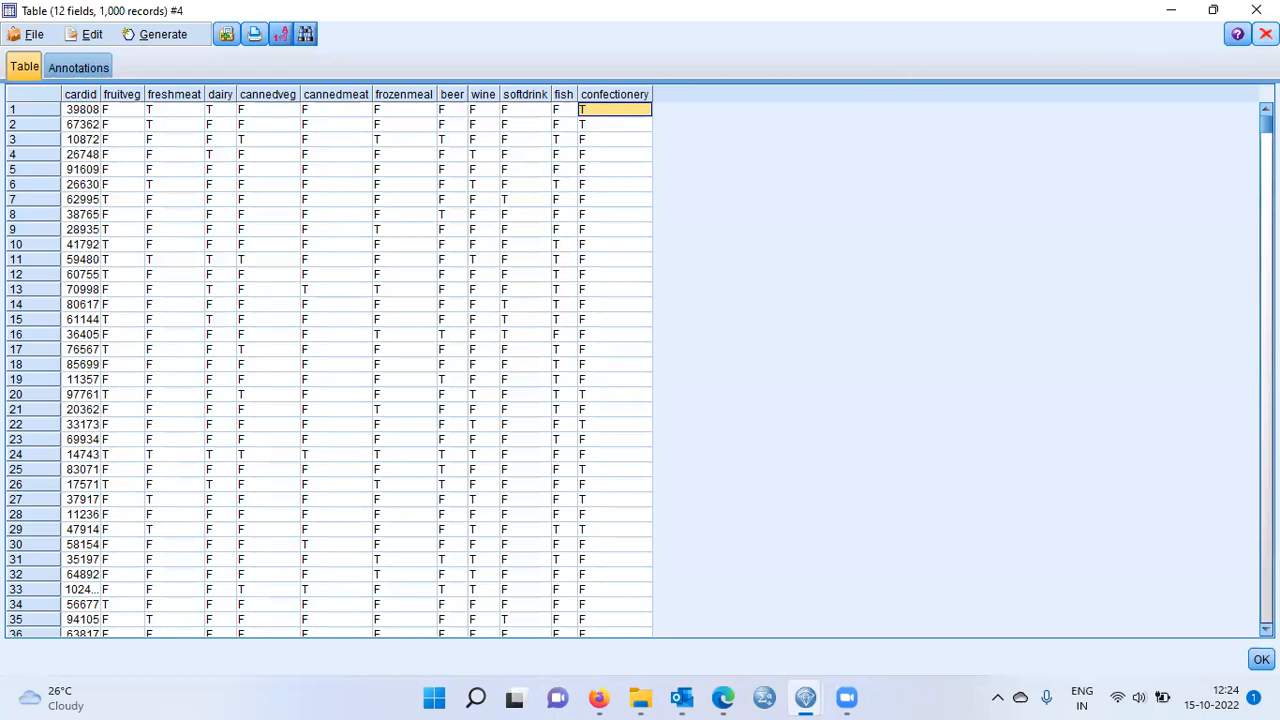
{"action": "left_click", "coordinate": [1265, 34]}
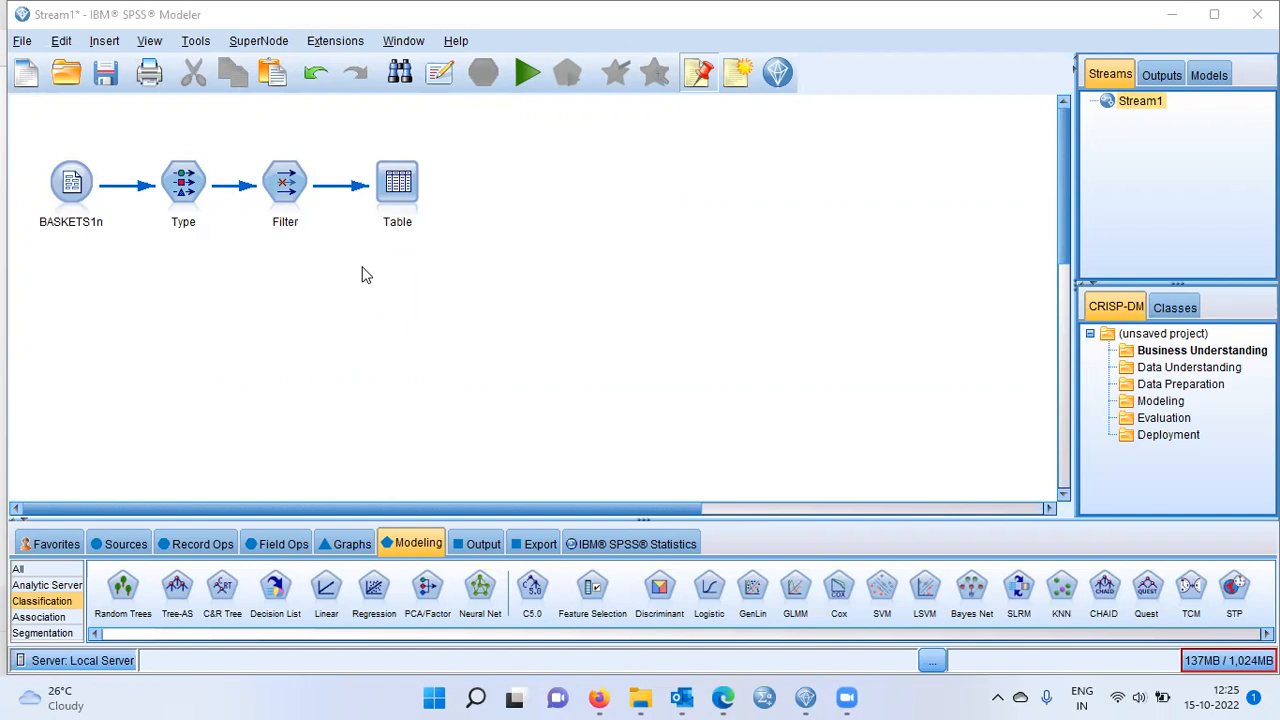
Add a Web graph node fed by the Filter node and place it directly below that node
{"action": "left_click", "coordinate": [350, 543]}
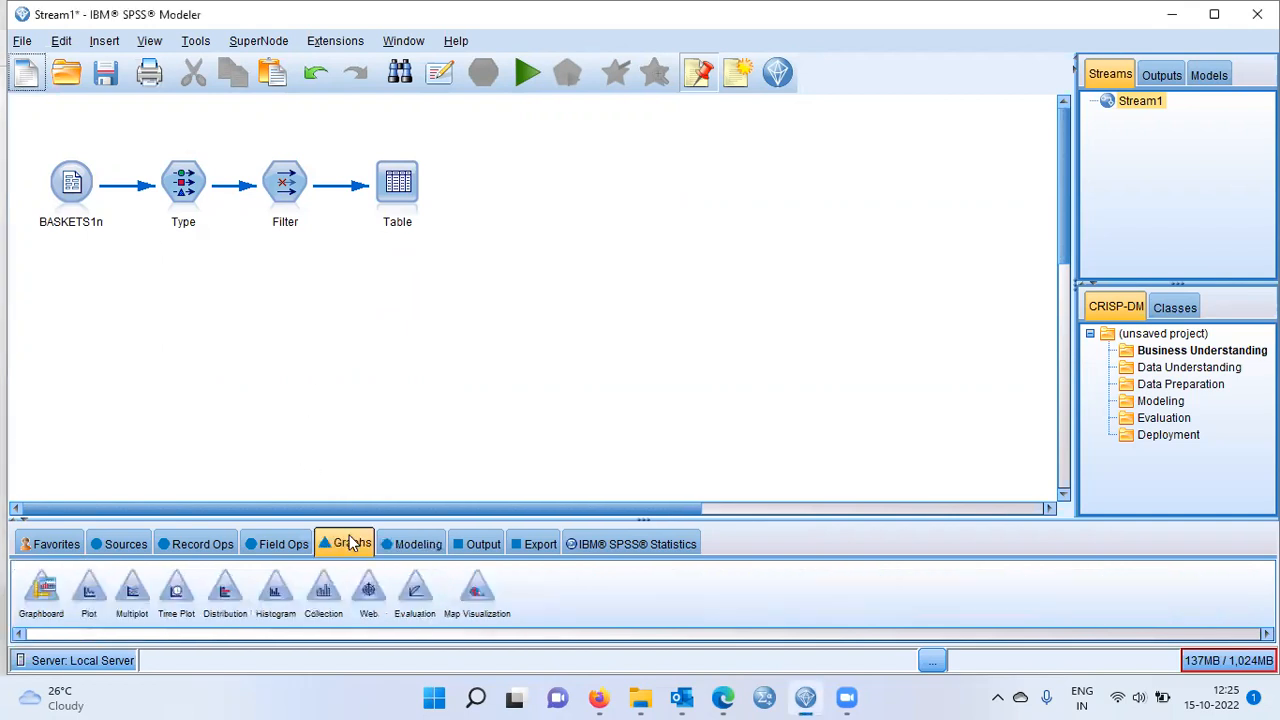
{"action": "left_click", "coordinate": [370, 605]}
{"action": "left_click", "coordinate": [374, 185]}
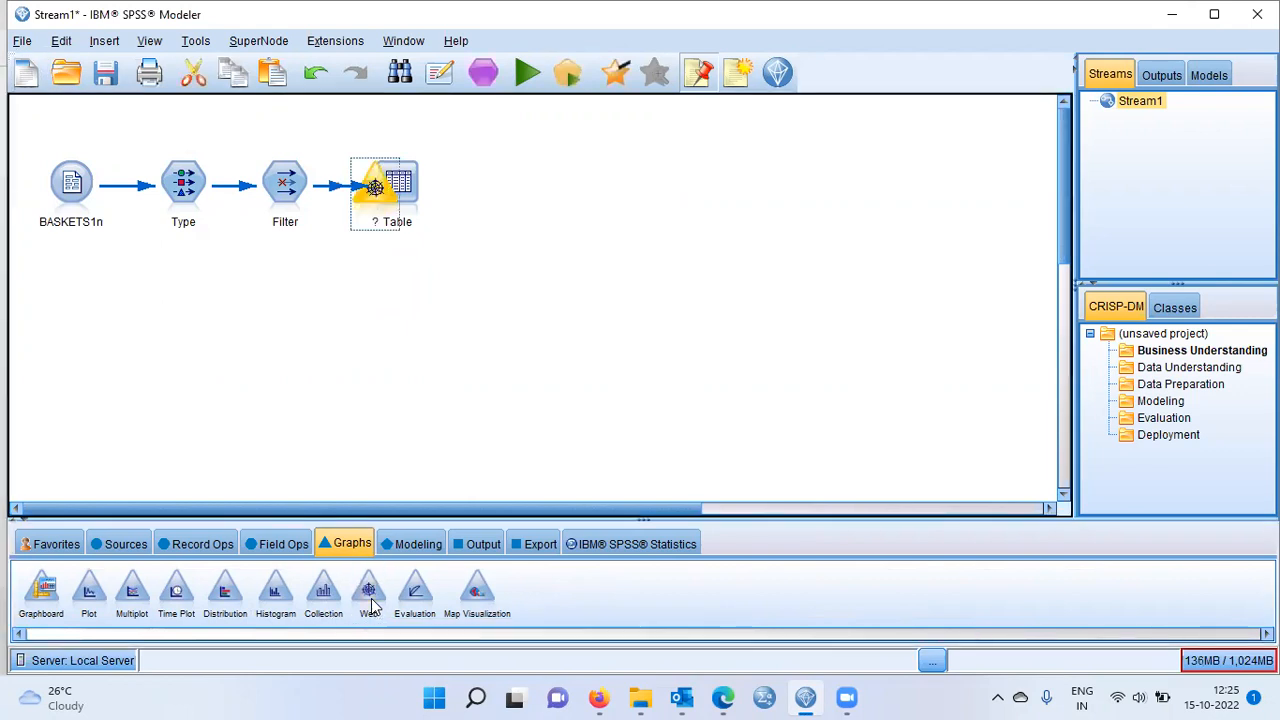
{"action": "left_click_drag", "start_coordinate": [372, 188], "coordinate": [285, 304]}
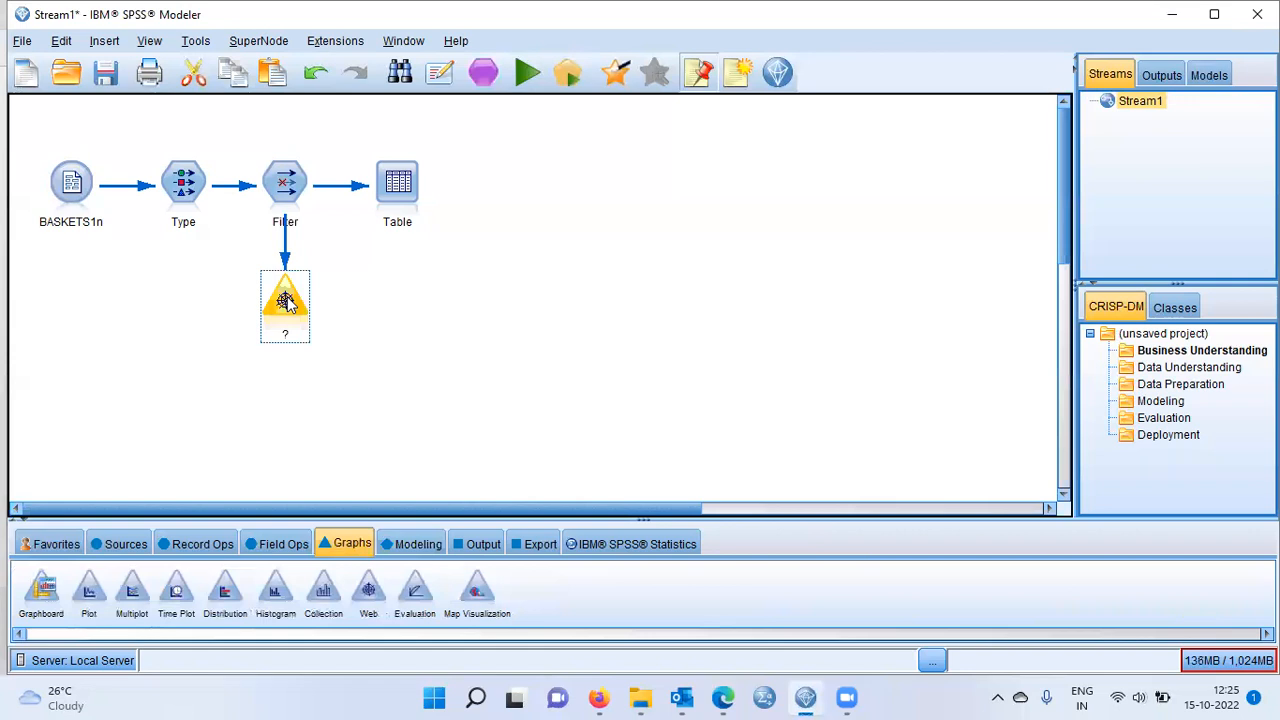
Add all product fields from fruitveg to confectionery to the Web node's plot fields
{"action": "double_click", "coordinate": [285, 303]}
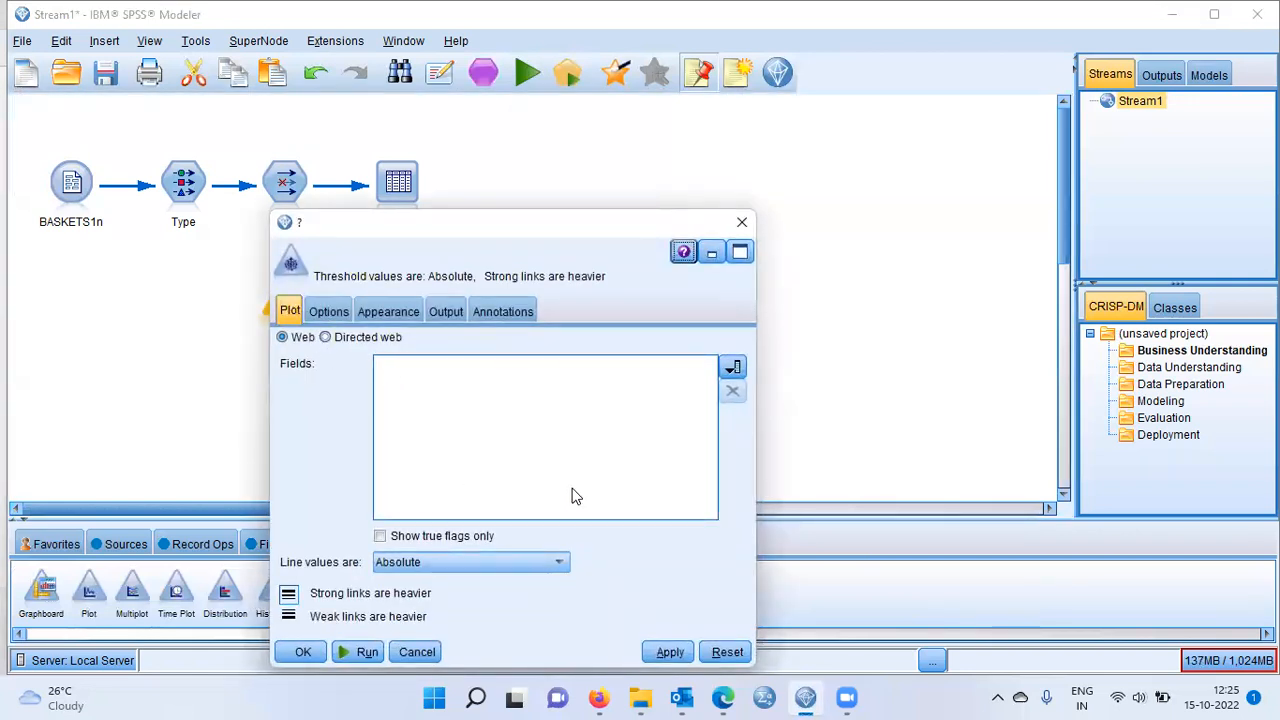
{"action": "left_click", "coordinate": [733, 369]}
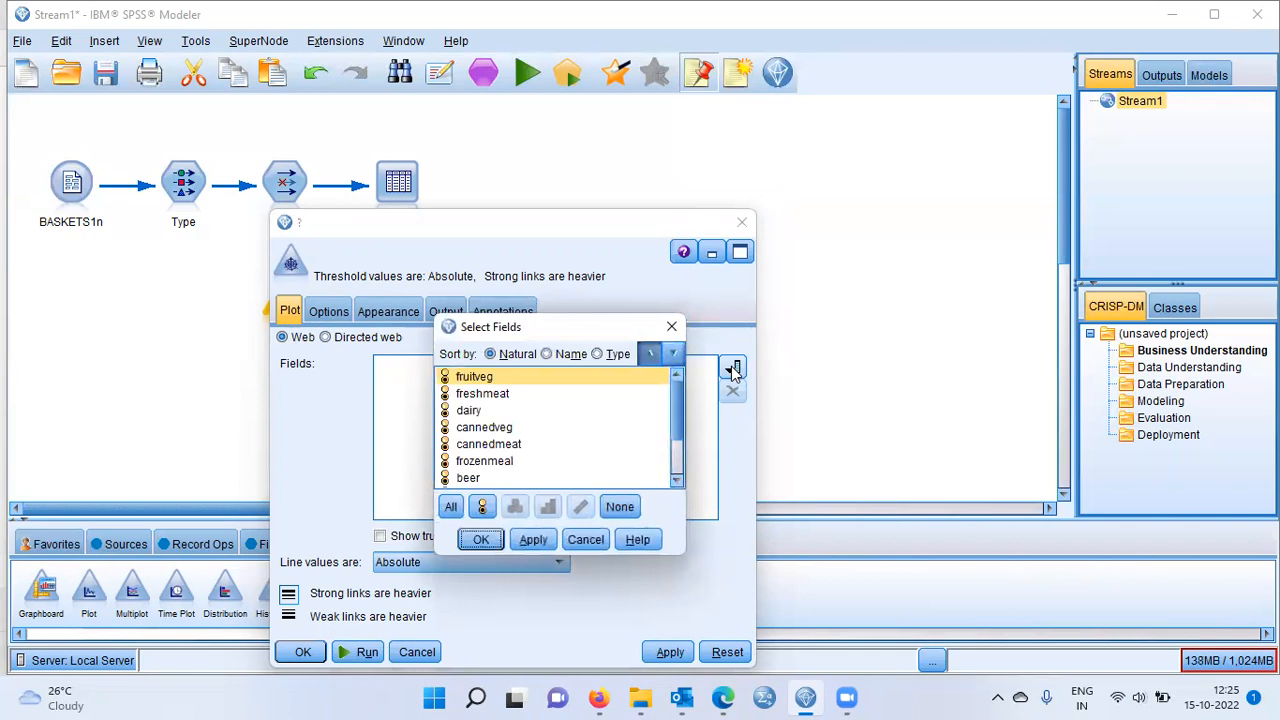
{"action": "left_click", "coordinate": [478, 379]}
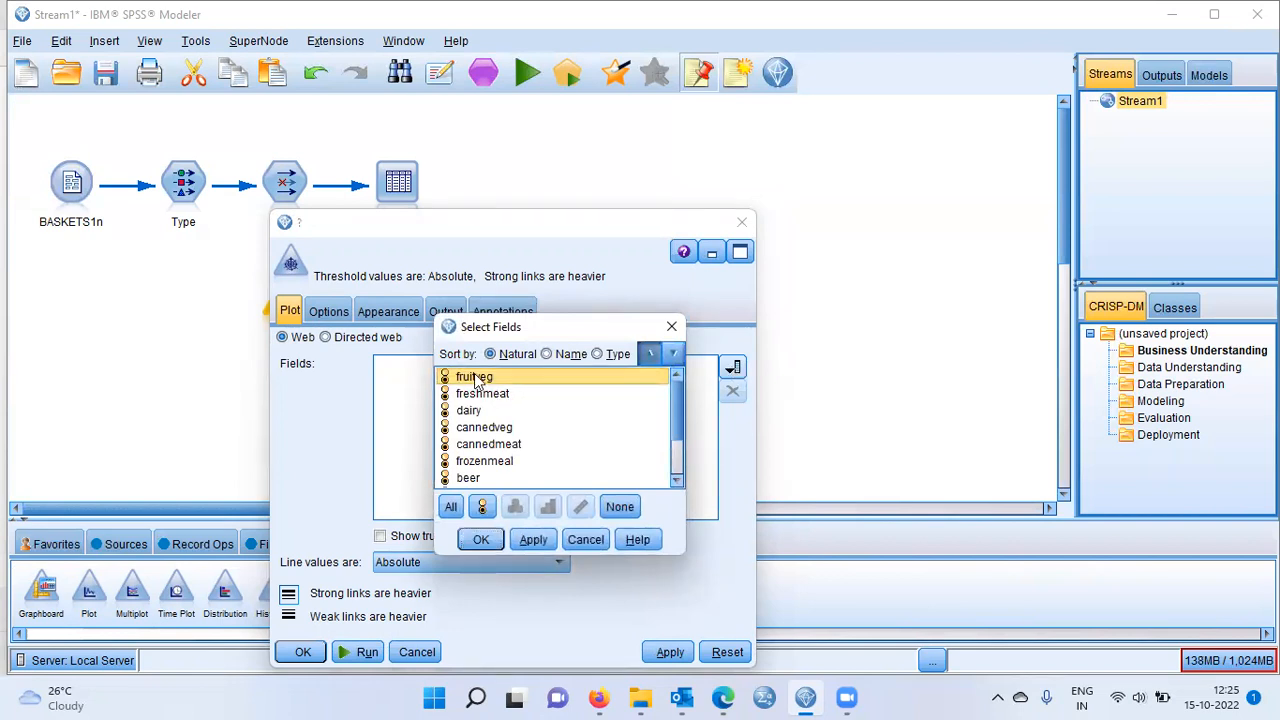
{"action": "key", "text": "shift+Down"}
{"action": "key", "text": "shift+Down"}
{"action": "key", "text": "shift+Down"}
{"action": "key", "text": "shift+Down"}
{"action": "key", "text": "shift+Down"}
{"action": "key", "text": "shift+Down"}
{"action": "key", "text": "shift+Down"}
{"action": "key", "text": "shift+Down"}
{"action": "key", "text": "shift+Down"}
{"action": "key", "text": "shift+Down"}
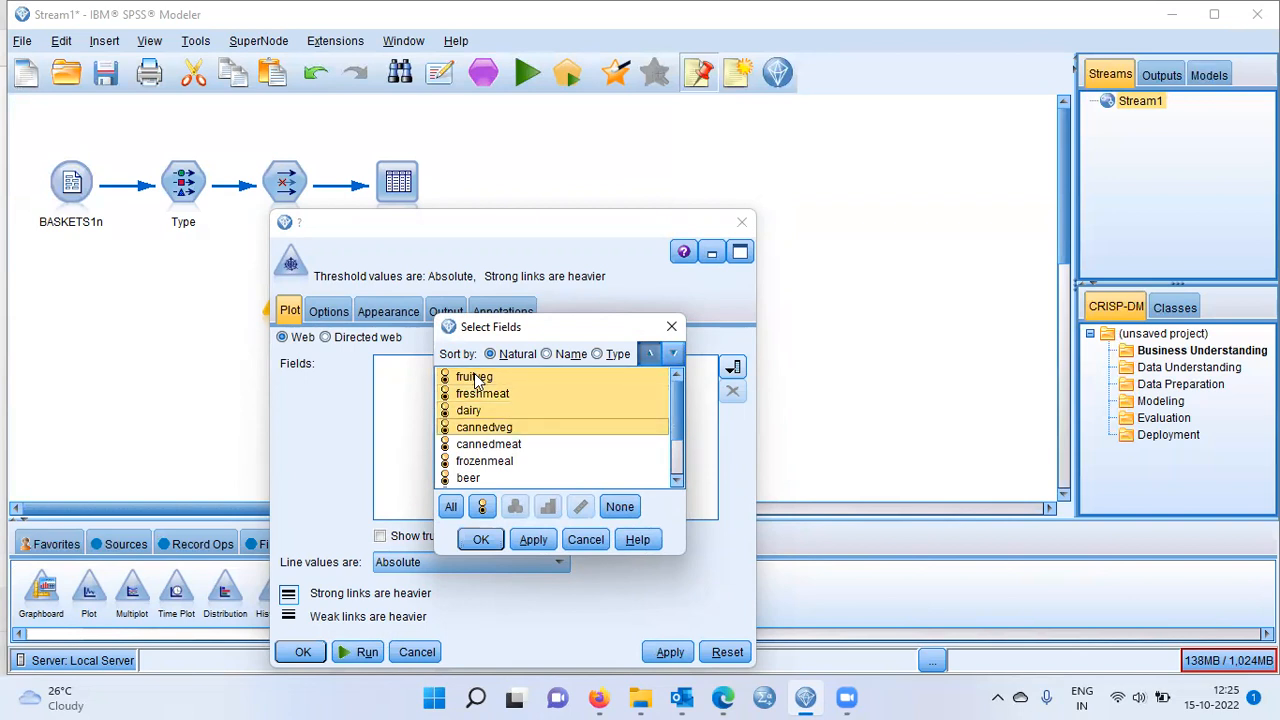
{"action": "left_click", "coordinate": [540, 543]}
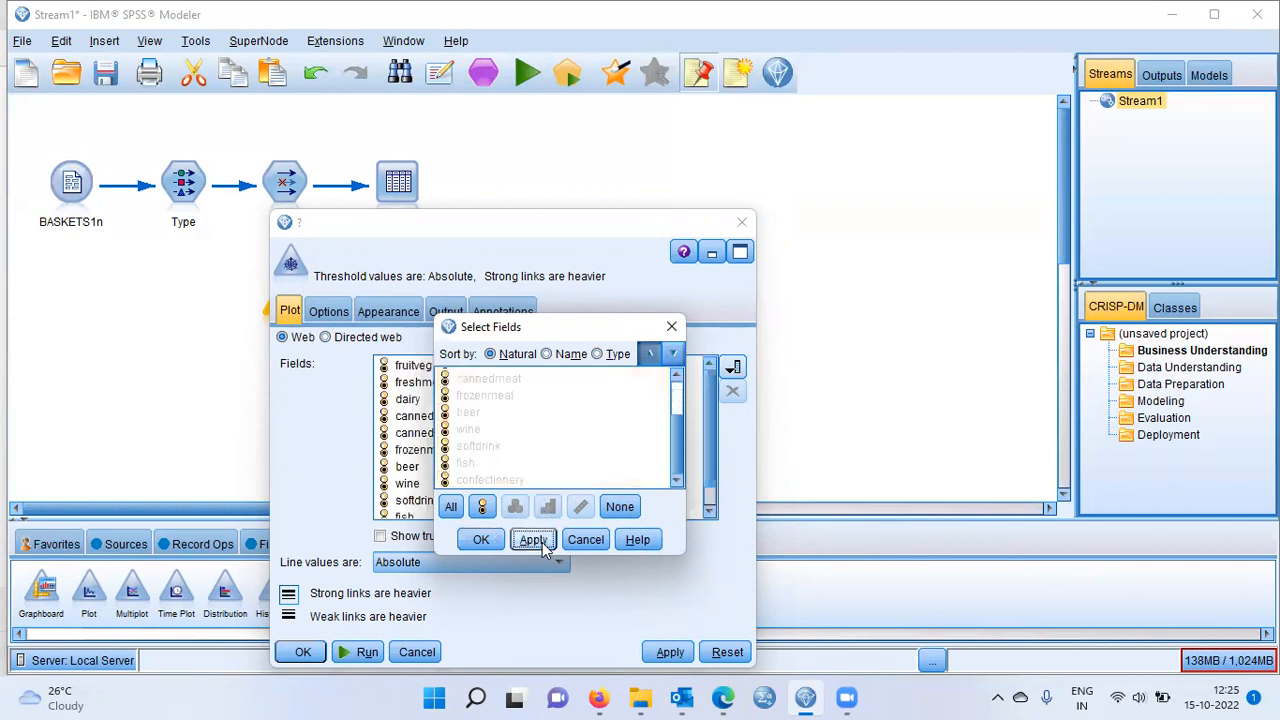
{"action": "left_click", "coordinate": [481, 540]}
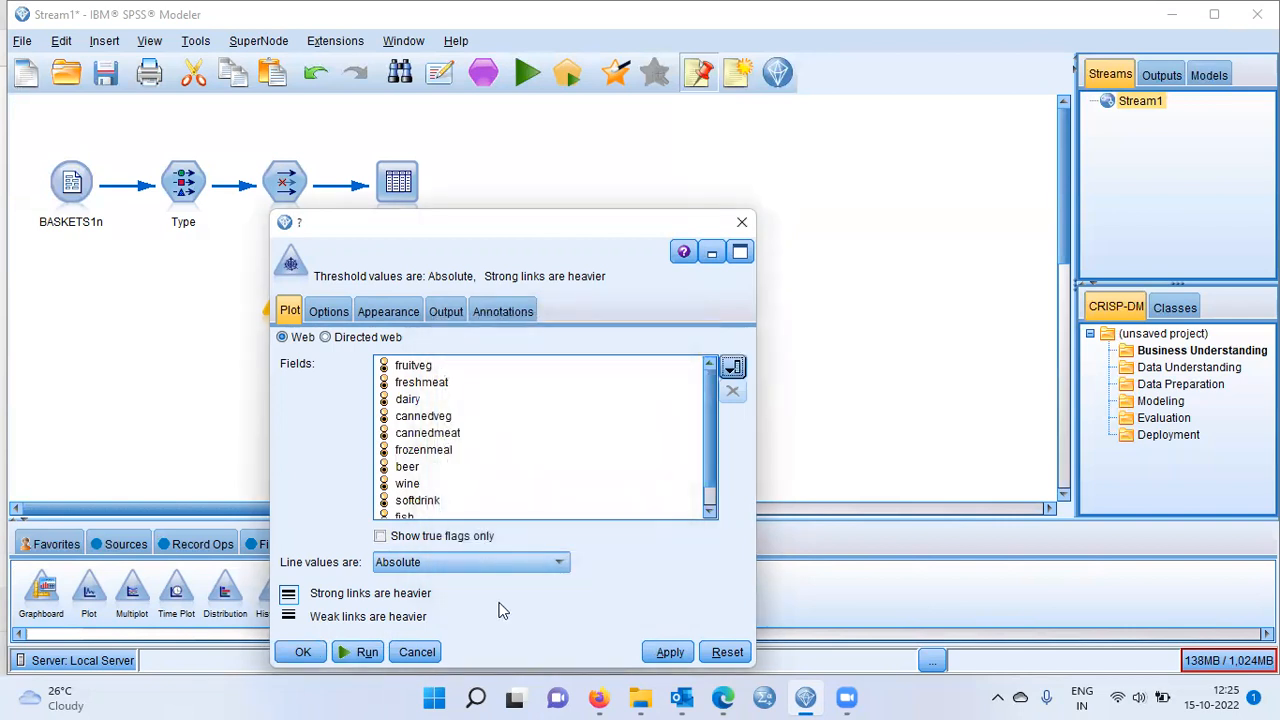
Run the web graph with only true flags shown and maximize its output window
{"action": "left_click", "coordinate": [381, 539]}
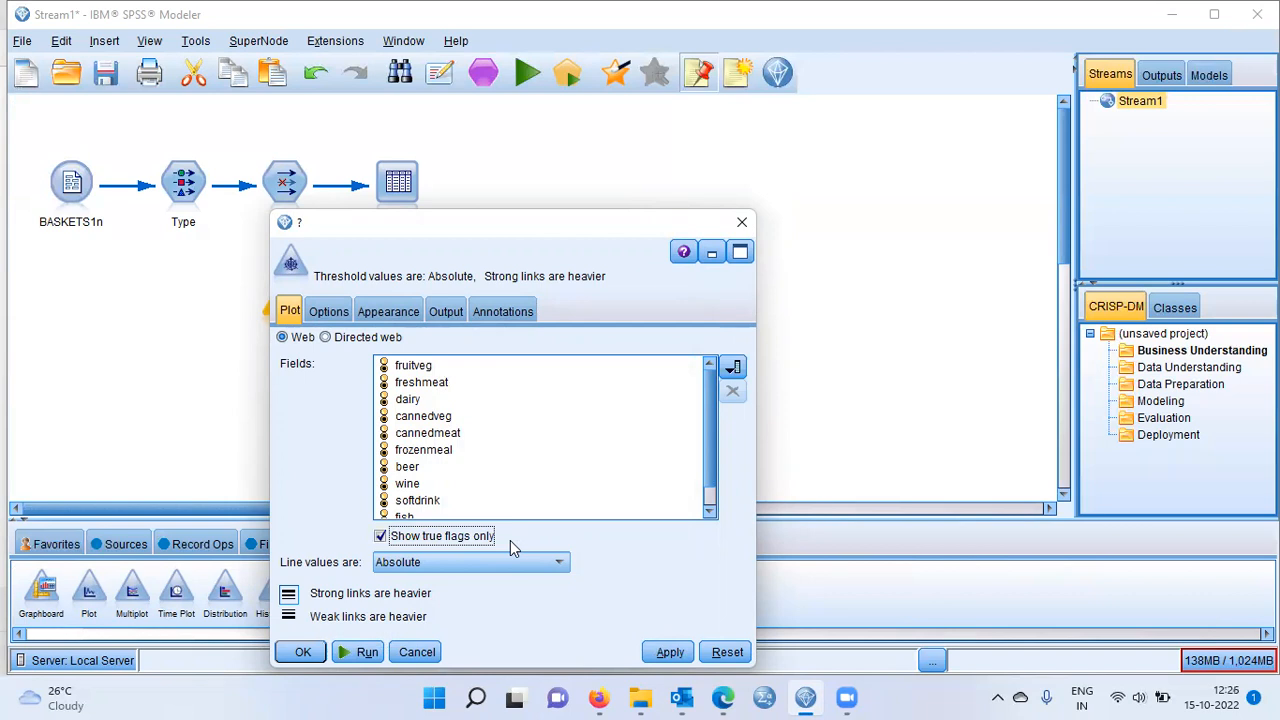
{"action": "left_click", "coordinate": [366, 660]}
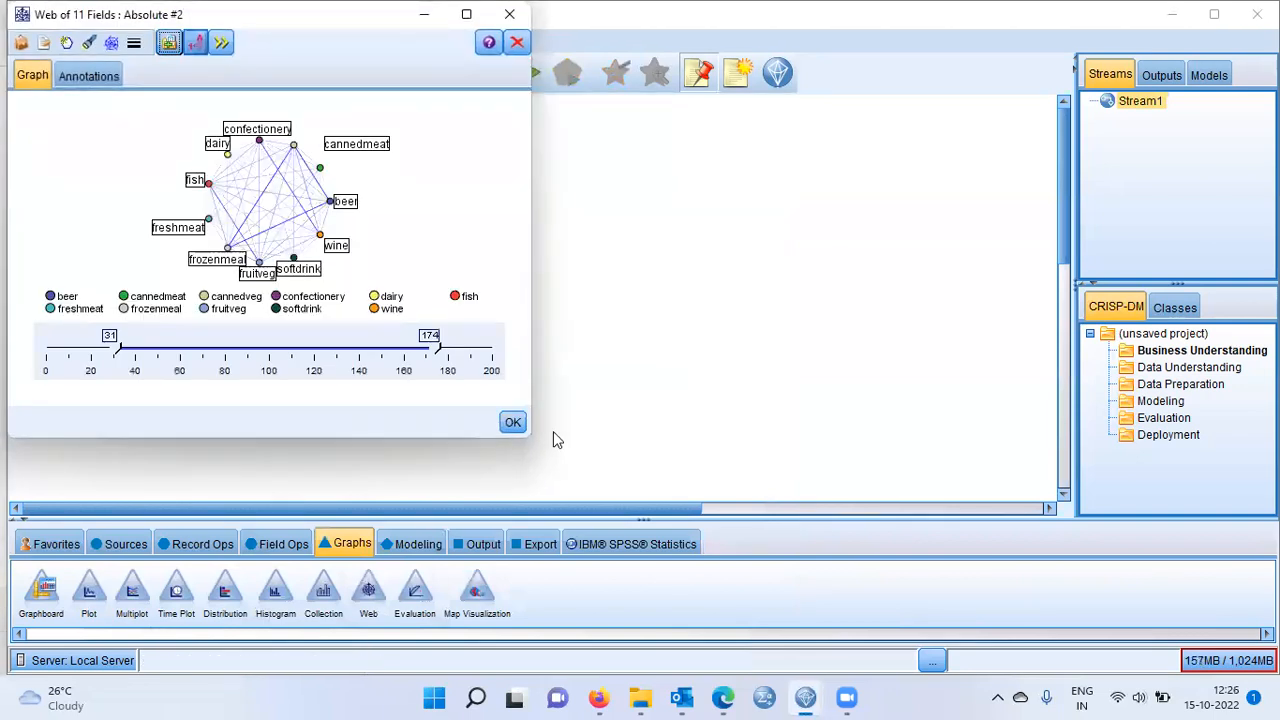
{"action": "double_click", "coordinate": [356, 32]}
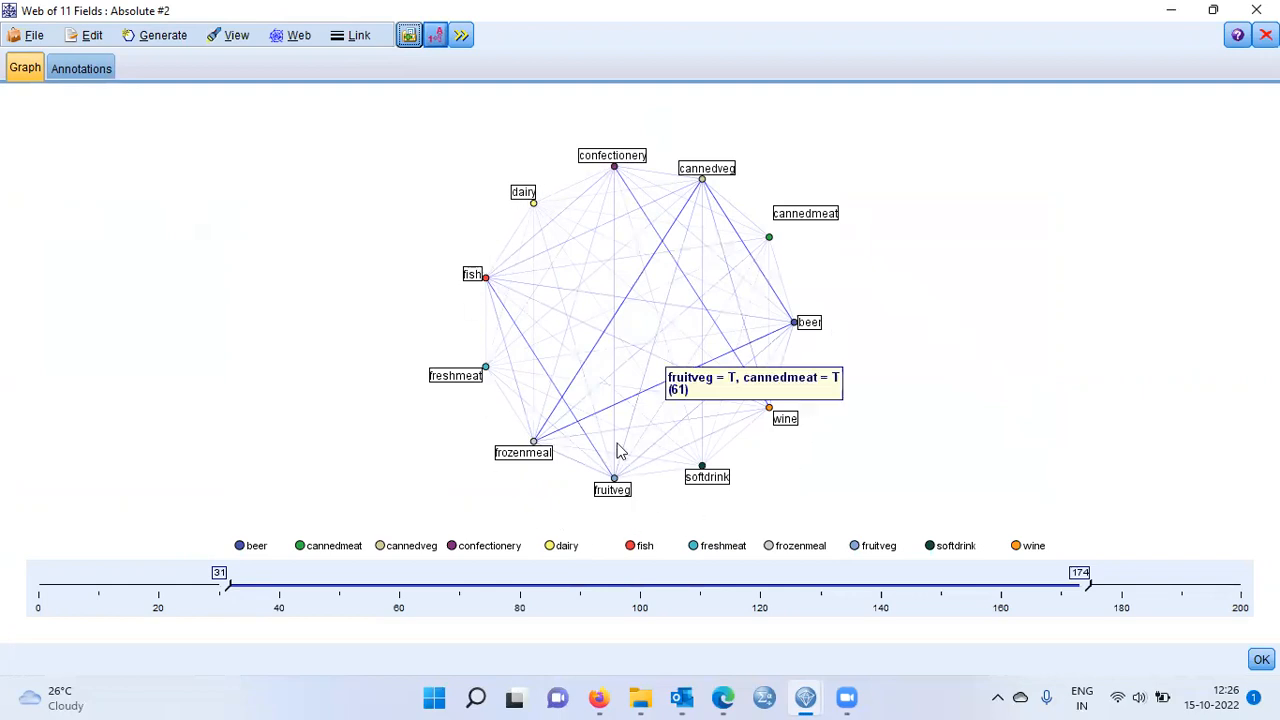
Raise the lower link threshold of the web graph to 84 to hide the weaker product links
{"action": "mouse_move", "coordinate": [786, 336]}
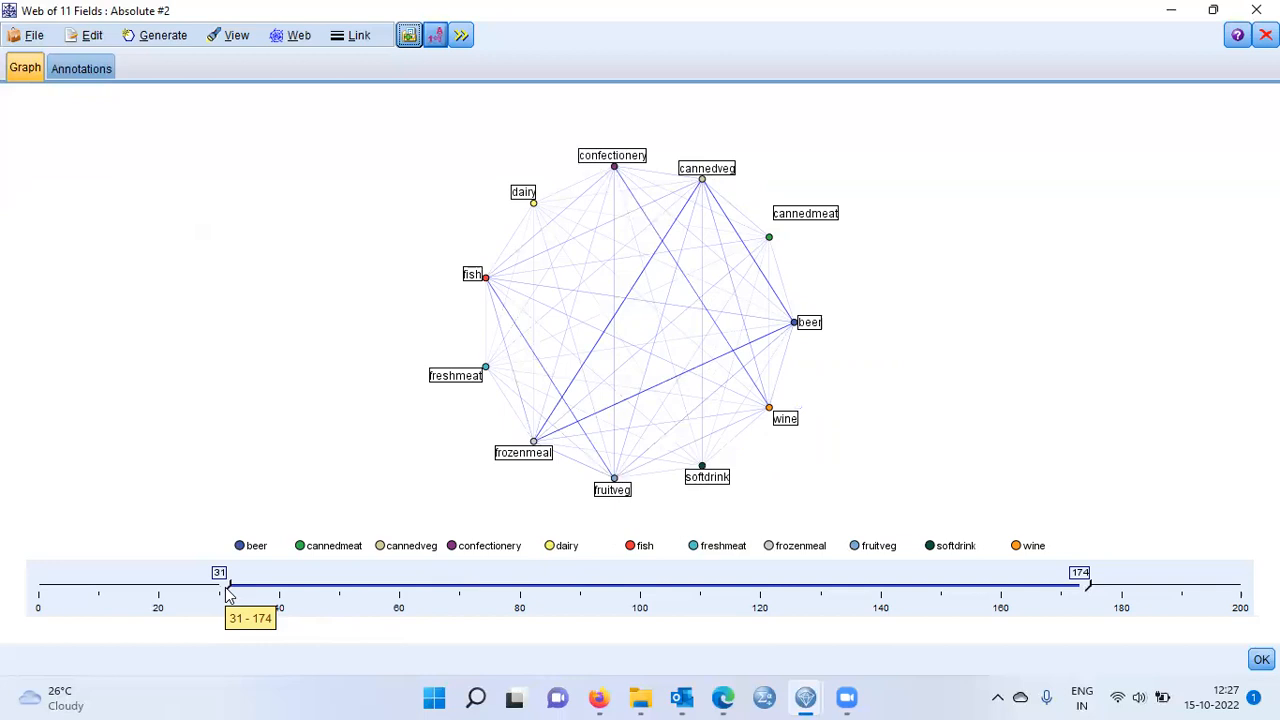
{"action": "left_click_drag", "start_coordinate": [228, 594], "coordinate": [547, 590]}
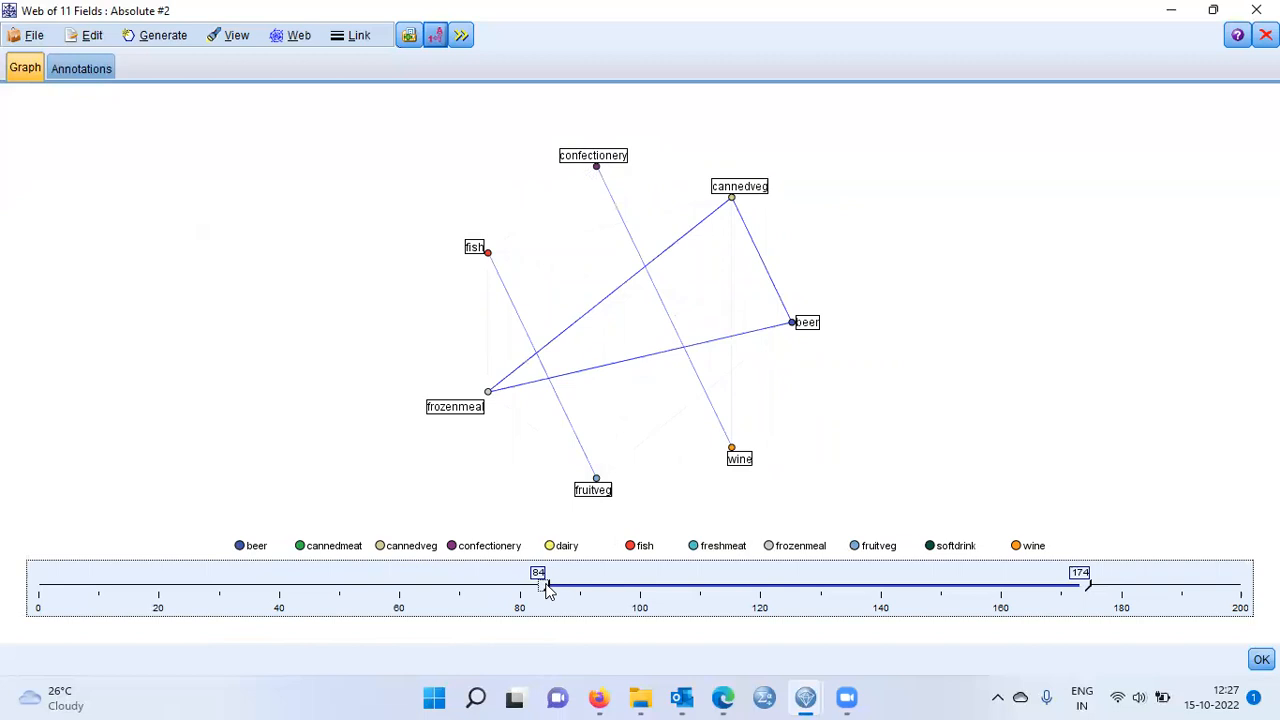
{"action": "mouse_move", "coordinate": [538, 592]}
Show the web graph's link summary and look through the strong links between product pairs
{"action": "mouse_move", "coordinate": [657, 265]}
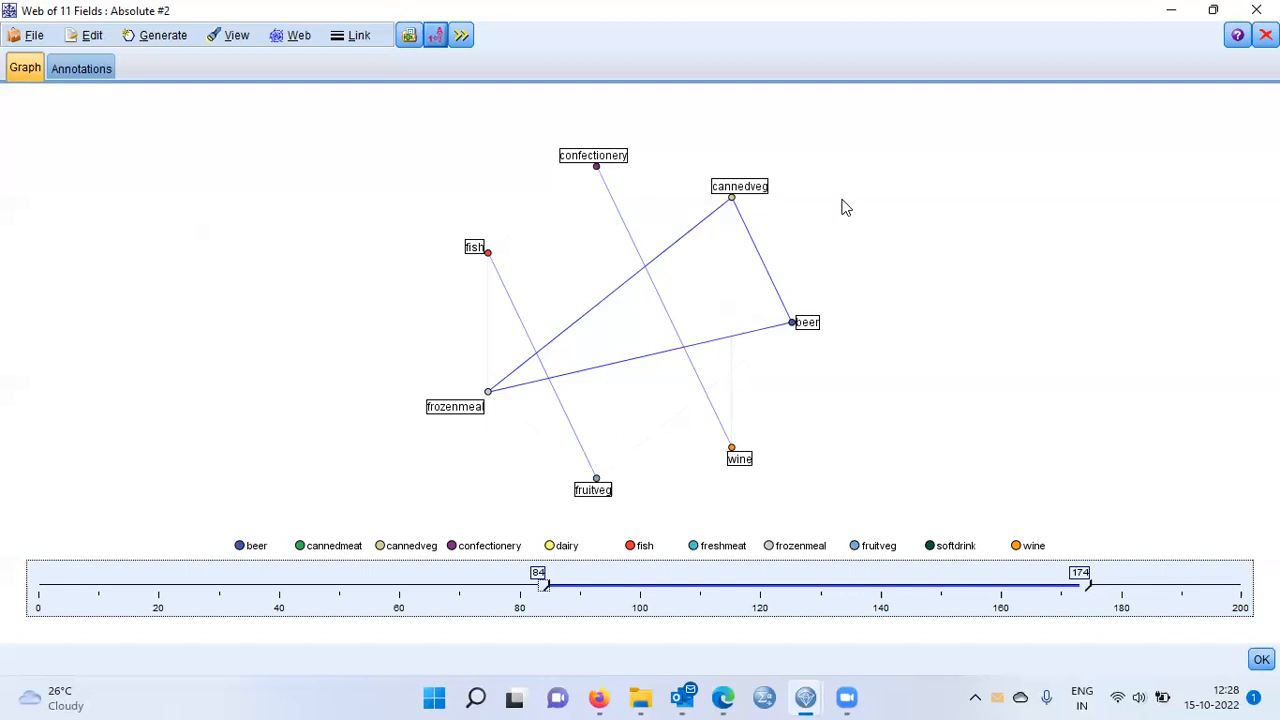
{"action": "left_click", "coordinate": [462, 38]}
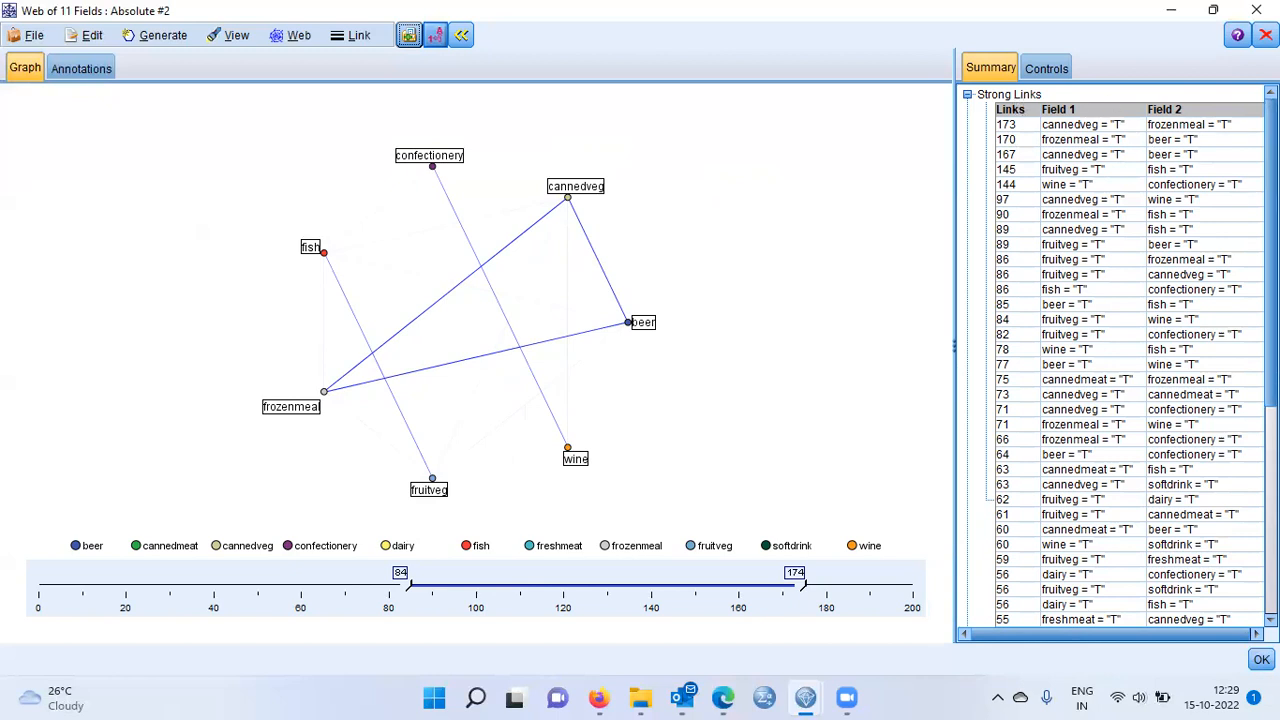
{"action": "scroll", "coordinate": [1110, 360], "scroll_direction": "down", "scroll_amount": 8}
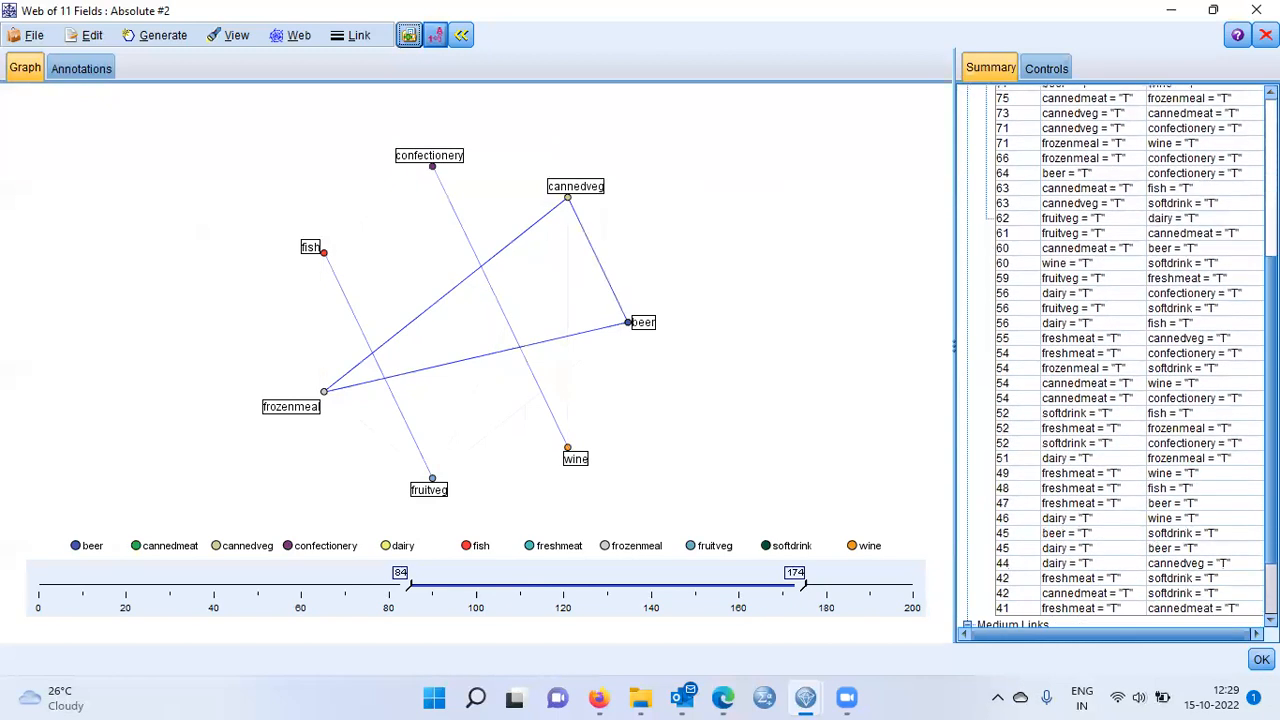